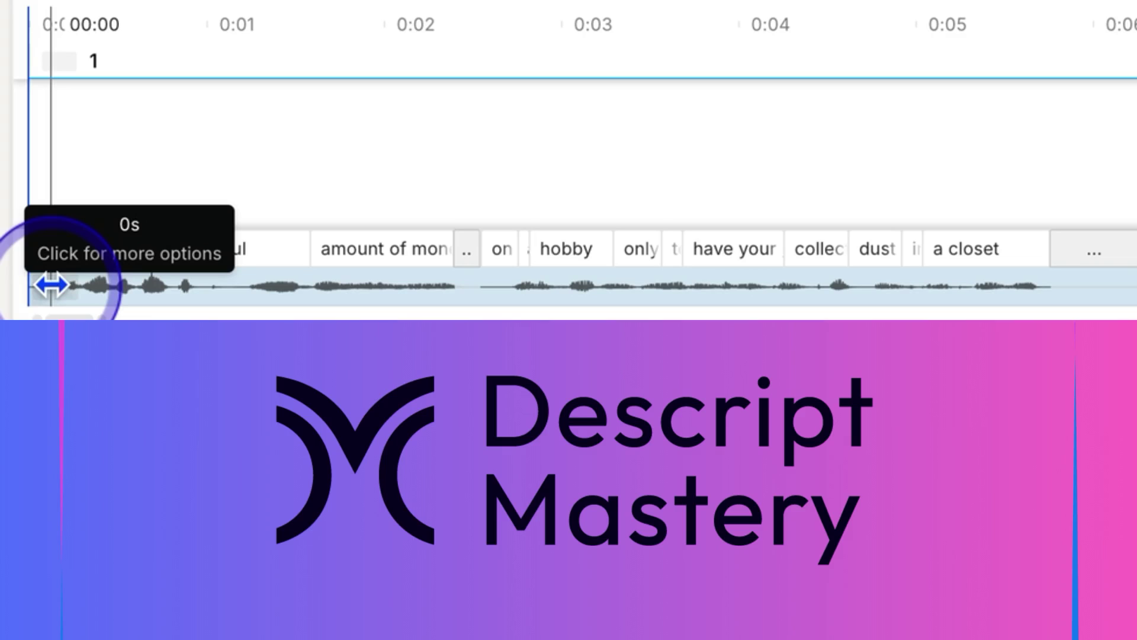
# Step: Drag the first clip's start edge to add a 0.35 s fade-in
pyautogui.moveTo(51, 285); pyautogui.dragTo(110, 283)
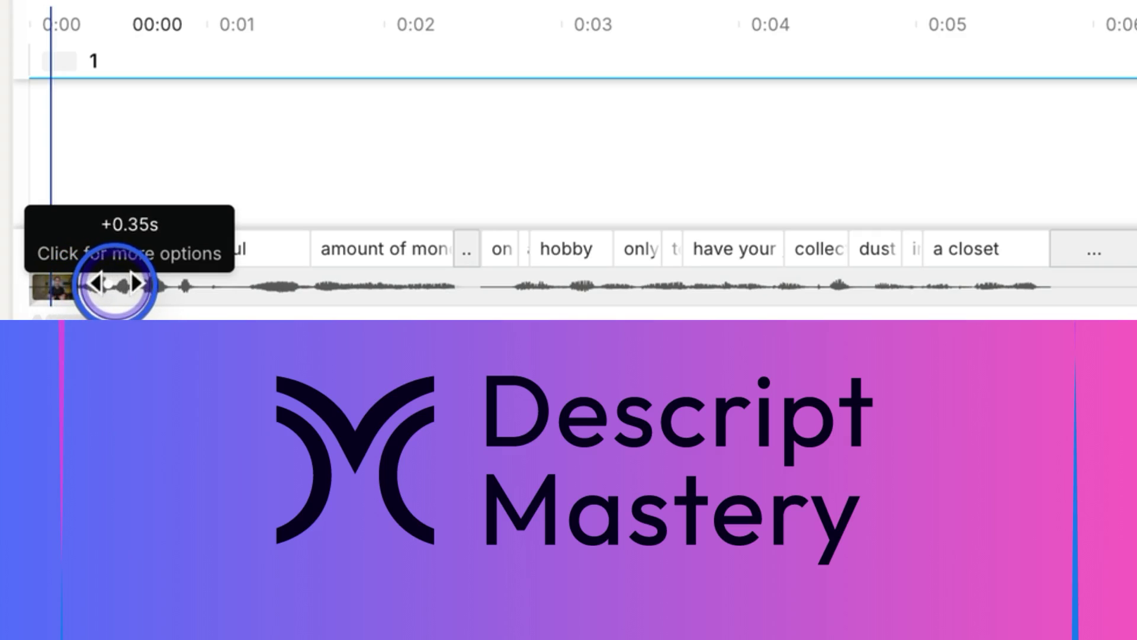
pyautogui.moveTo(113, 284); pyautogui.dragTo(119, 285)
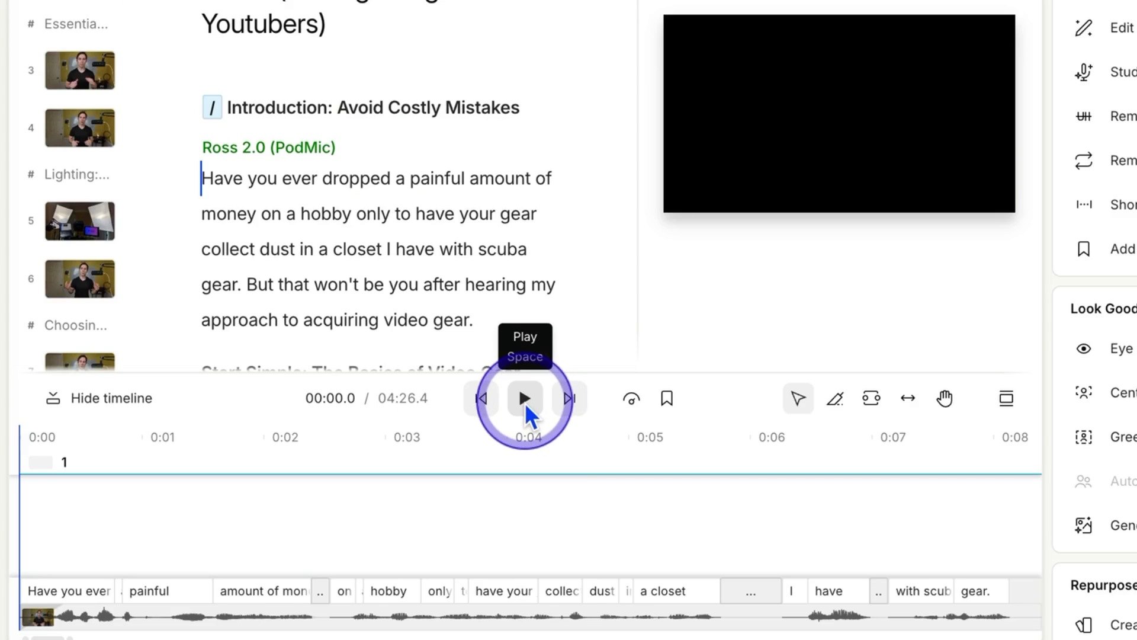
# Step: Preview the opening, then set the first clip's fade-in to 0.35 s
pyautogui.click(524, 403)
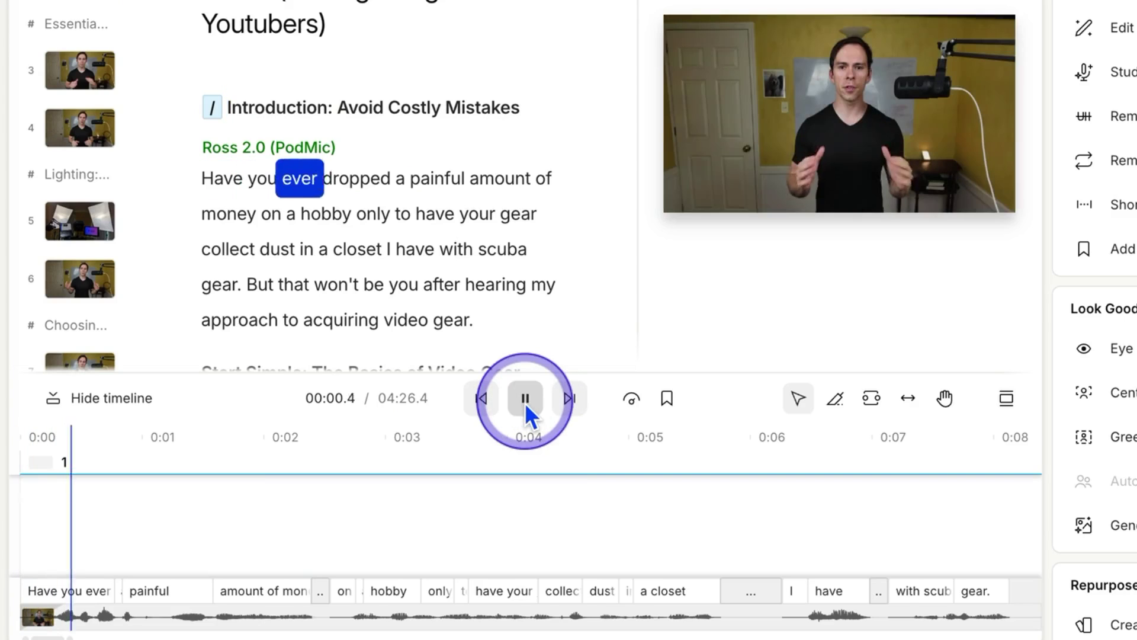
pyautogui.click(525, 403)
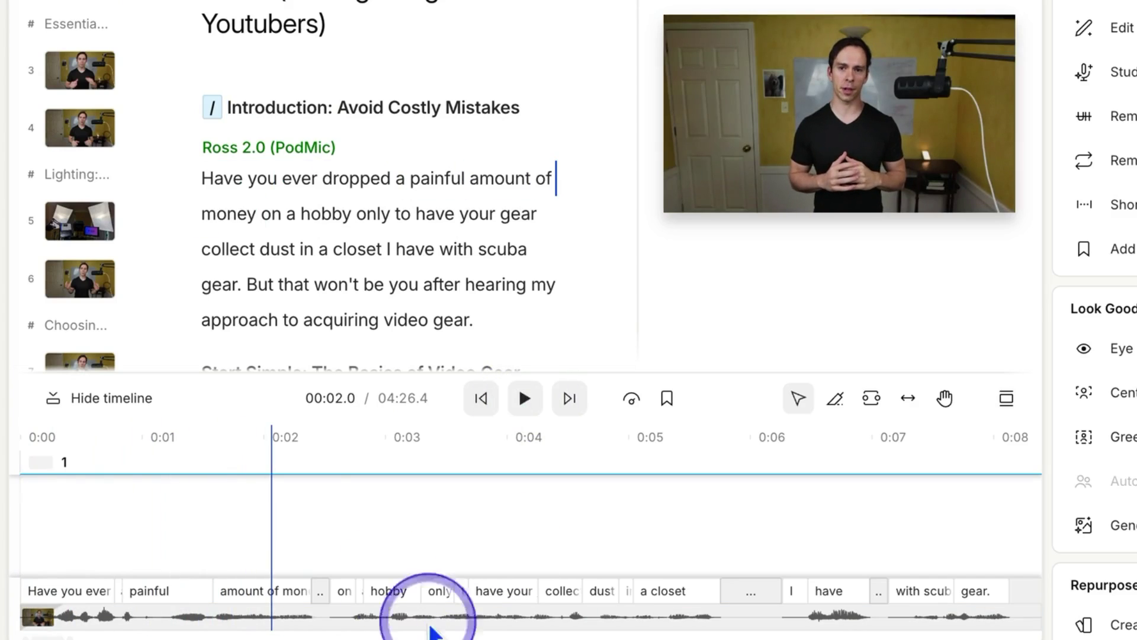
pyautogui.moveTo(81, 634); pyautogui.dragTo(64, 616)
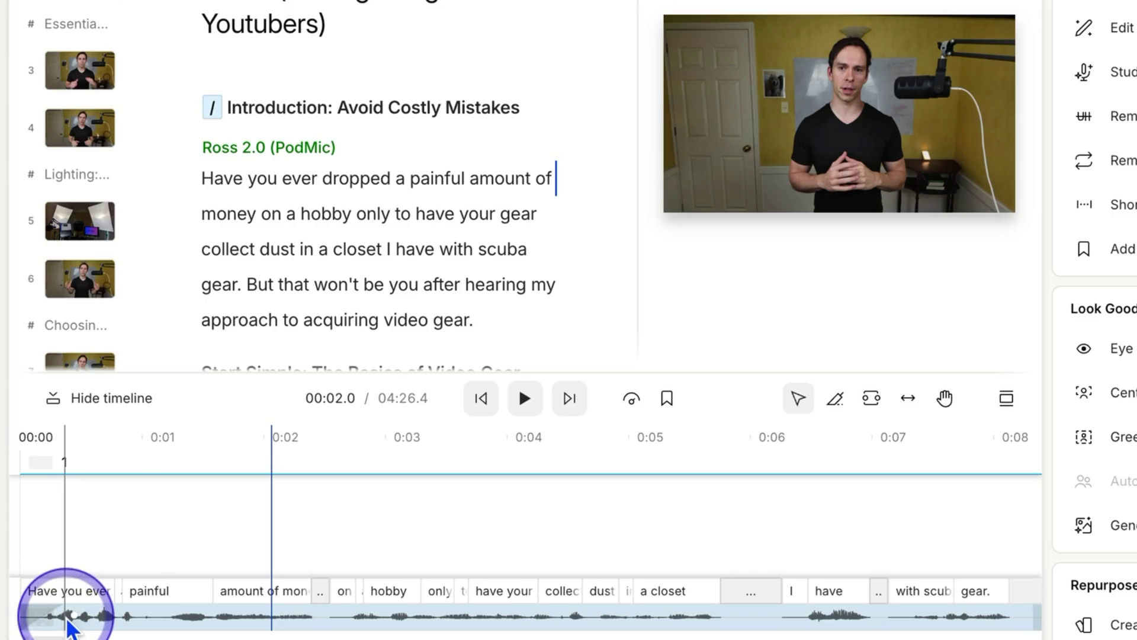
pyautogui.moveTo(69, 616); pyautogui.dragTo(75, 616)
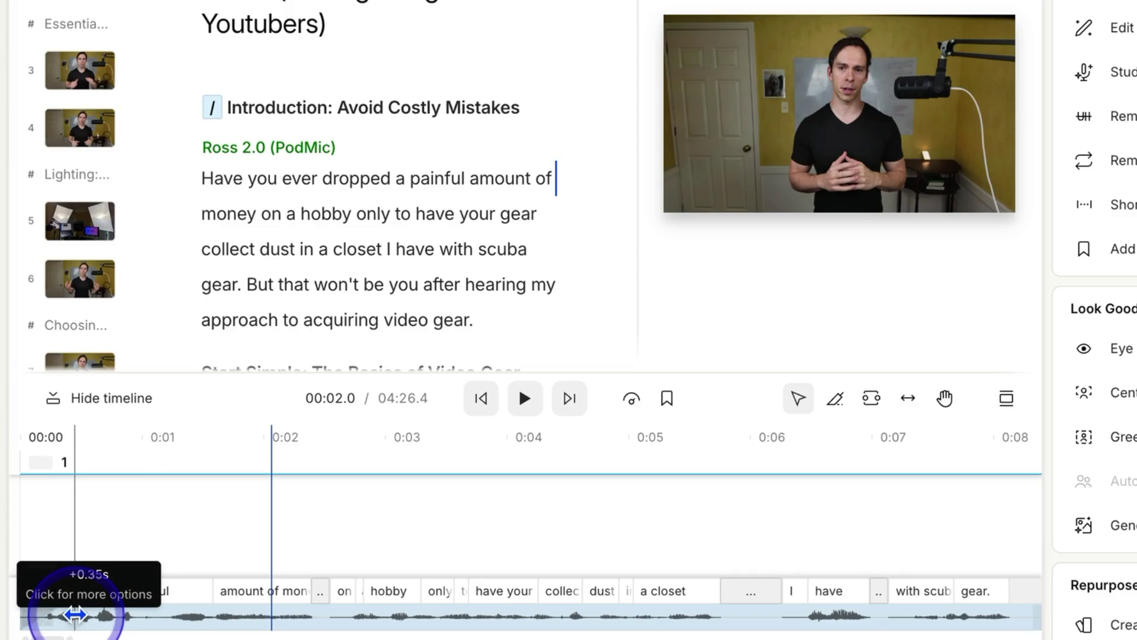
# Step: Remove the audio fade so the 0.35 s fade-in affects only the picture
pyautogui.click(75, 615)
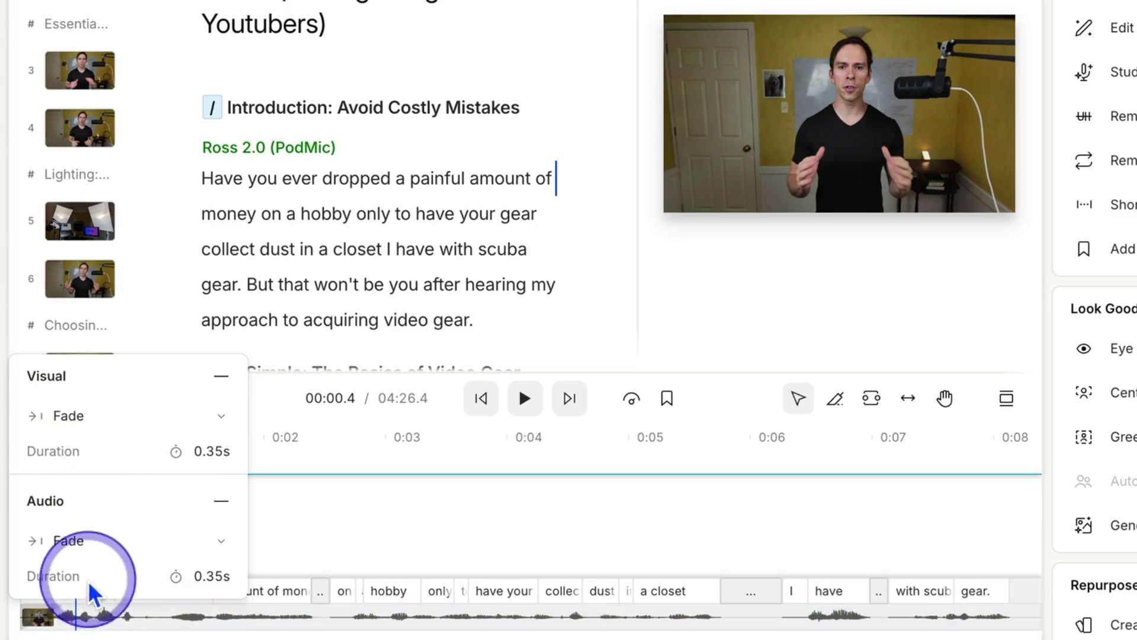
pyautogui.click(227, 499)
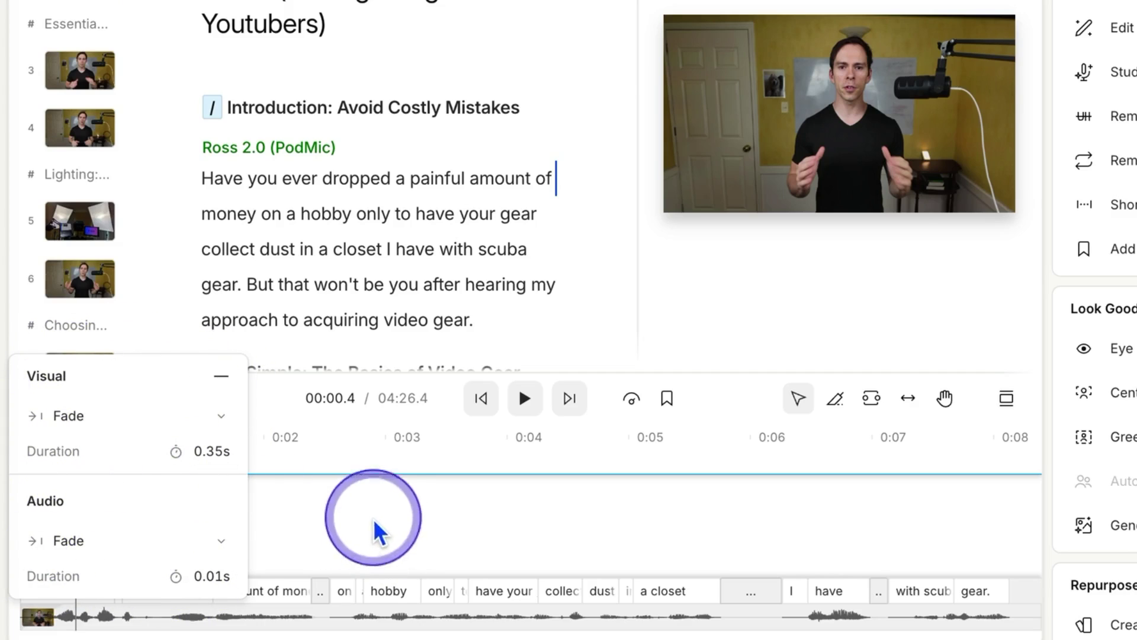
pyautogui.click(382, 515)
# Step: Replay the video from the beginning to check the visual-only fade-in
pyautogui.click(481, 398)
pyautogui.click(517, 399)
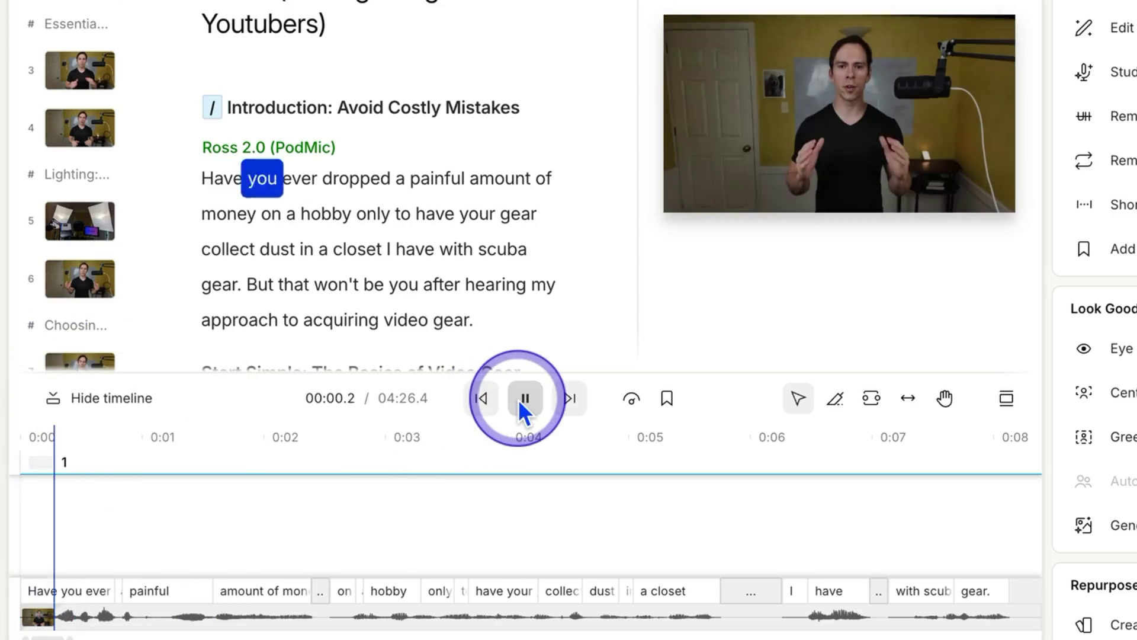
pyautogui.click(518, 399)
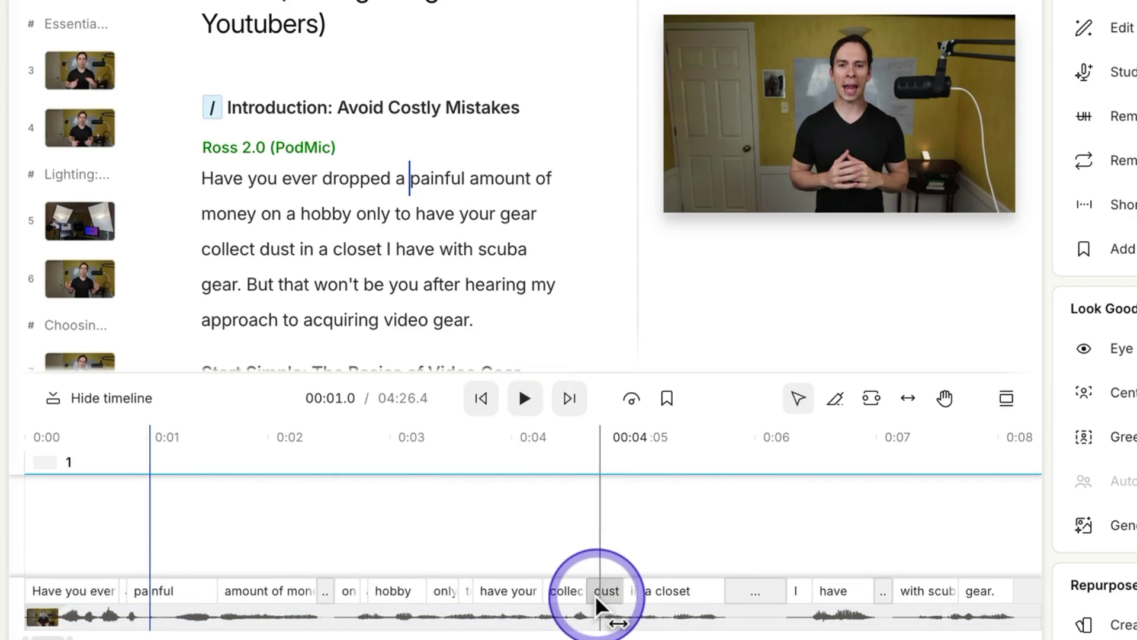
pyautogui.hscroll(5, 595, 594)
# Step: Jump to the Essential Audio Equipment scene and add a roughly 0.29 s fade at its clip's start
pyautogui.hscroll(10, 595, 595)
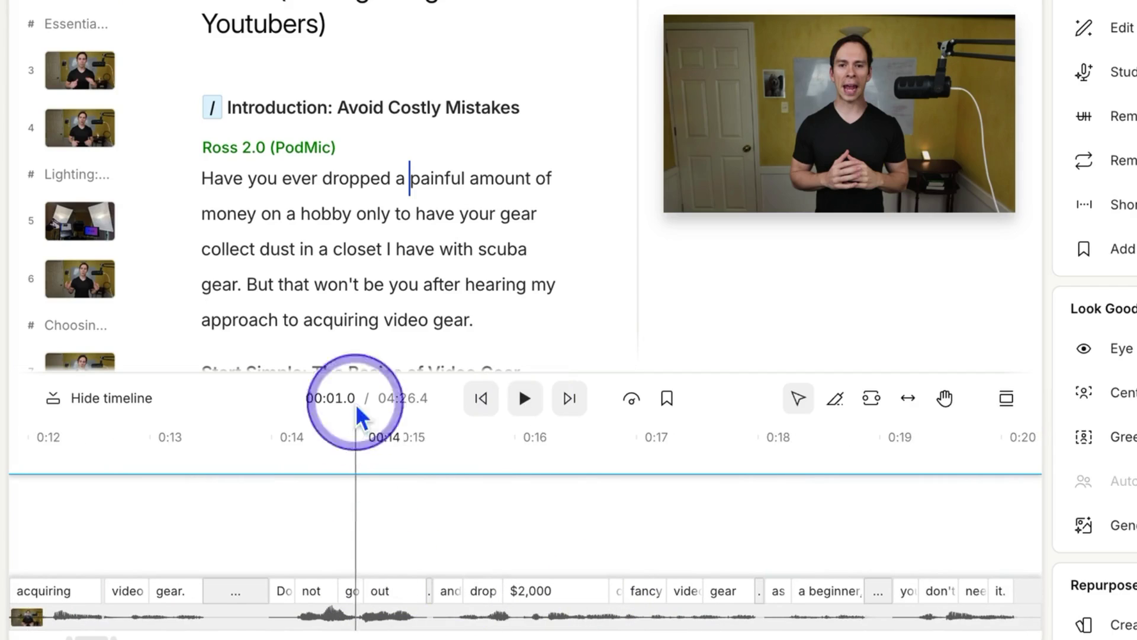
pyautogui.click(83, 5)
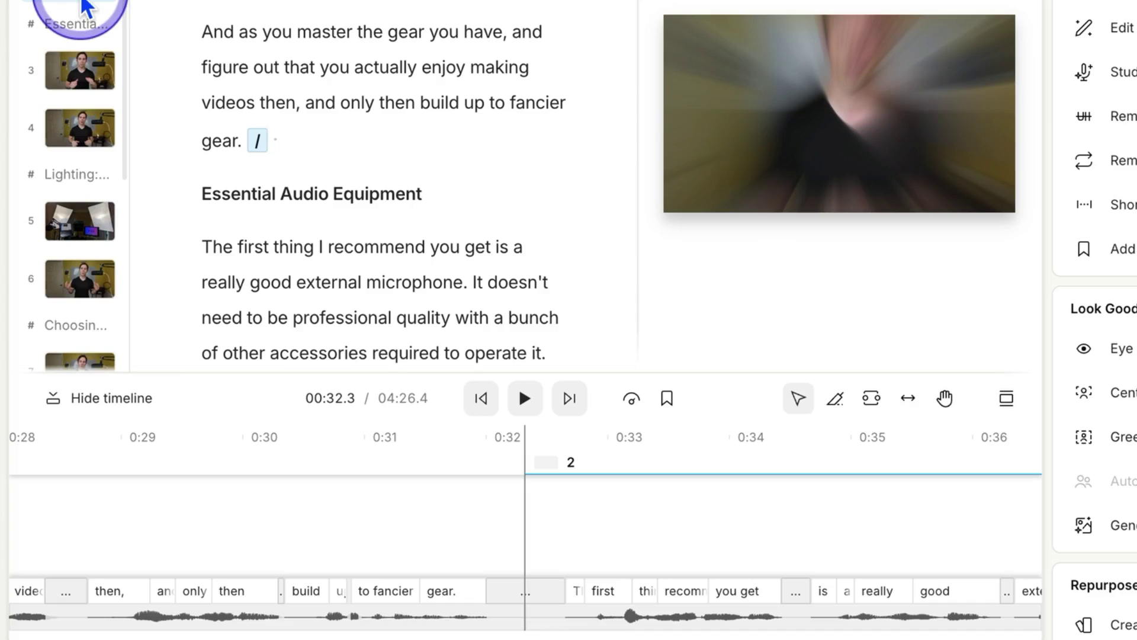
pyautogui.click(536, 614)
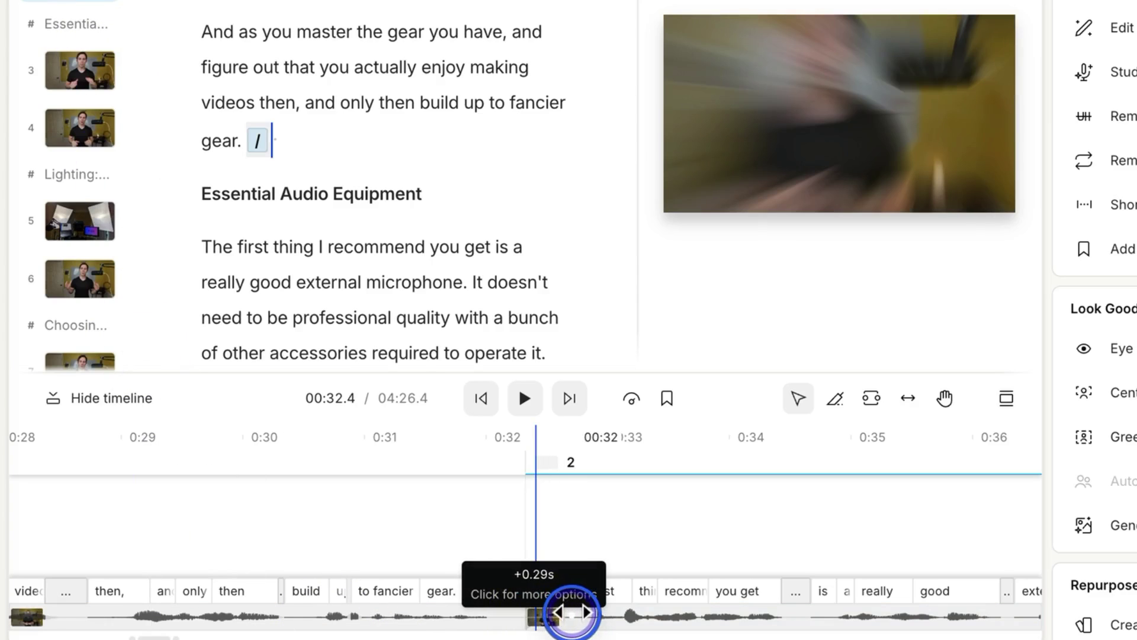
pyautogui.moveTo(657, 610); pyautogui.dragTo(601, 609)
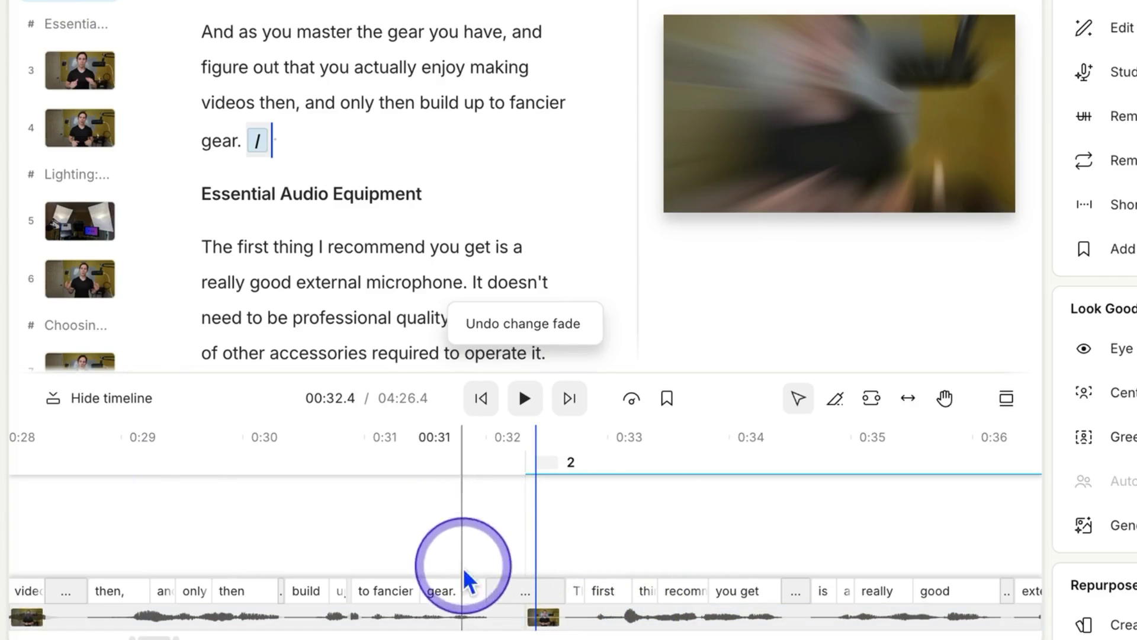
pyautogui.click(387, 536)
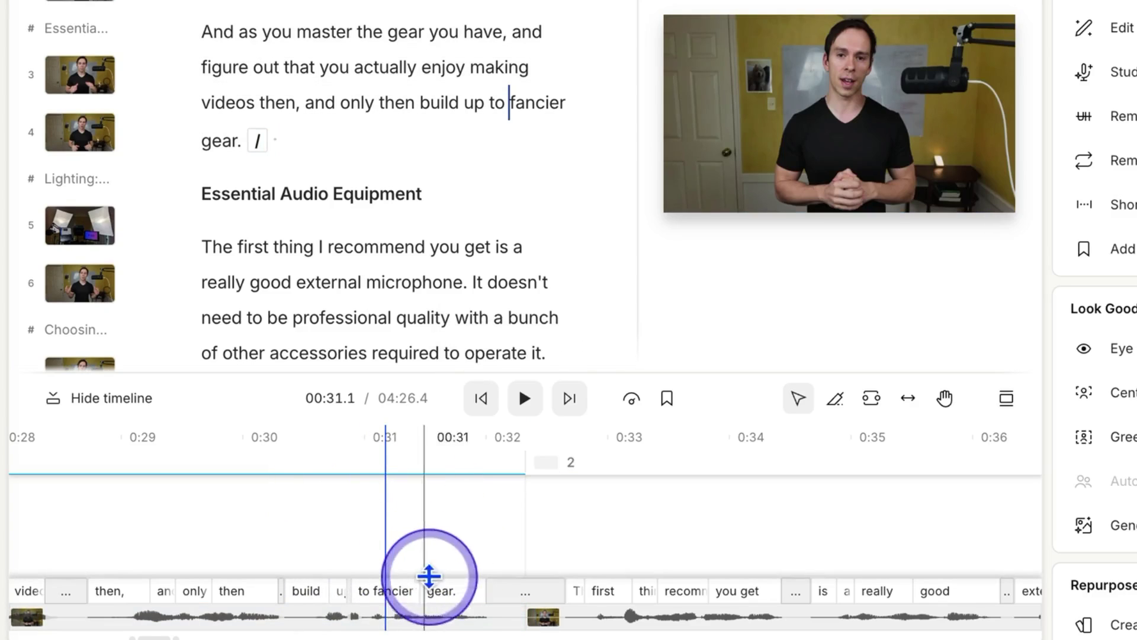
# Step: Stretch a 0.55 s fade across the cut from scene 1 into scene 2
pyautogui.click(474, 624)
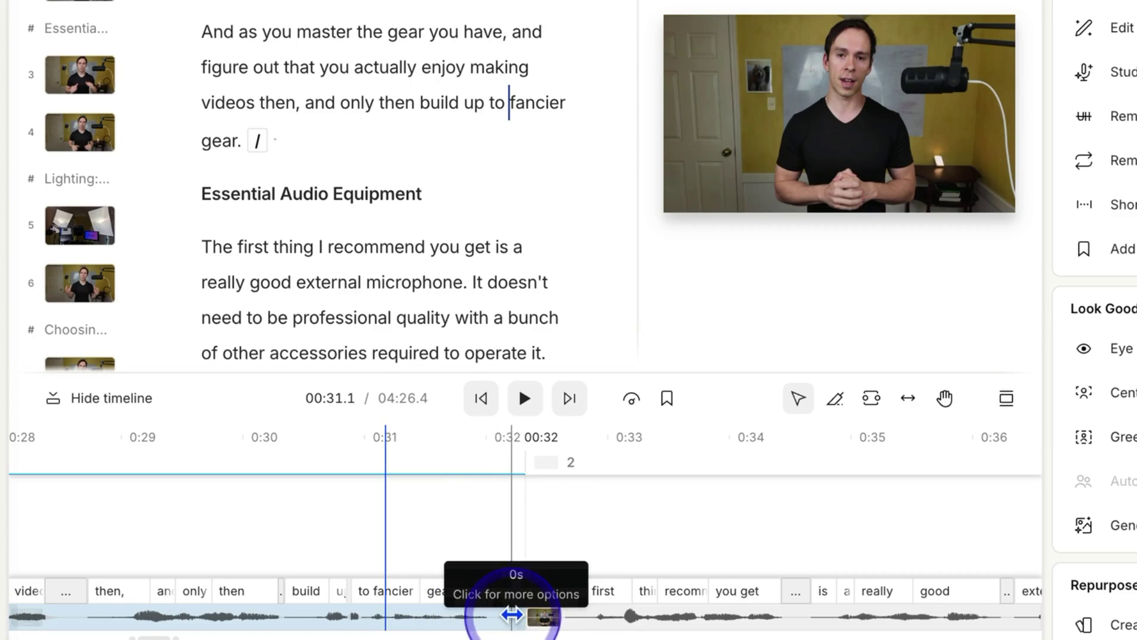
pyautogui.click(513, 615)
pyautogui.moveTo(513, 615); pyautogui.dragTo(447, 616)
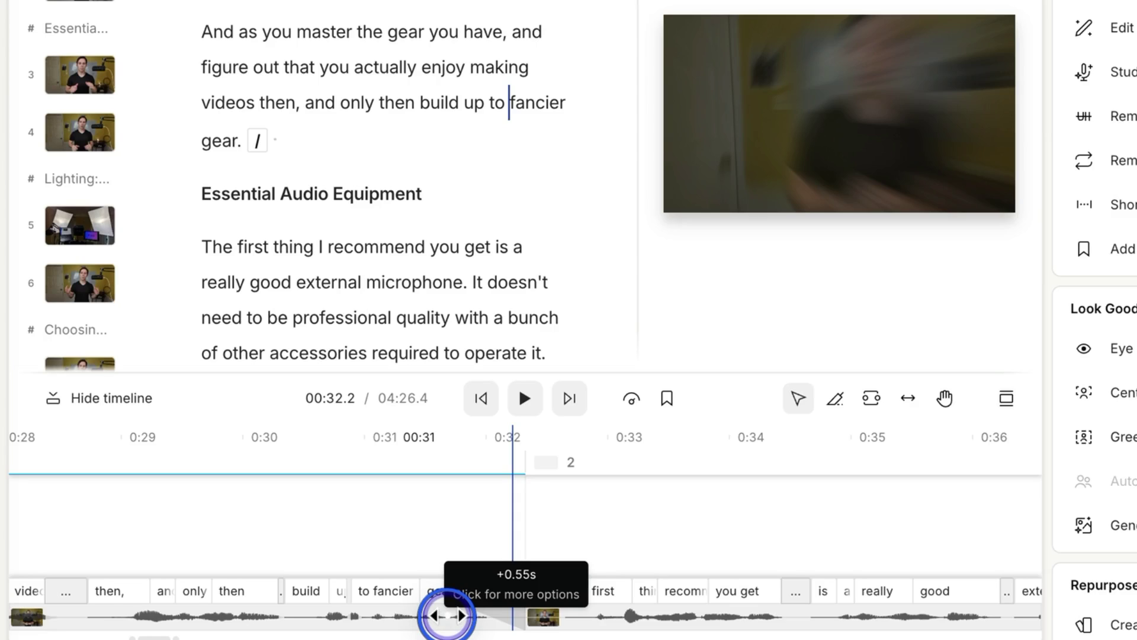
pyautogui.moveTo(447, 616); pyautogui.dragTo(447, 616)
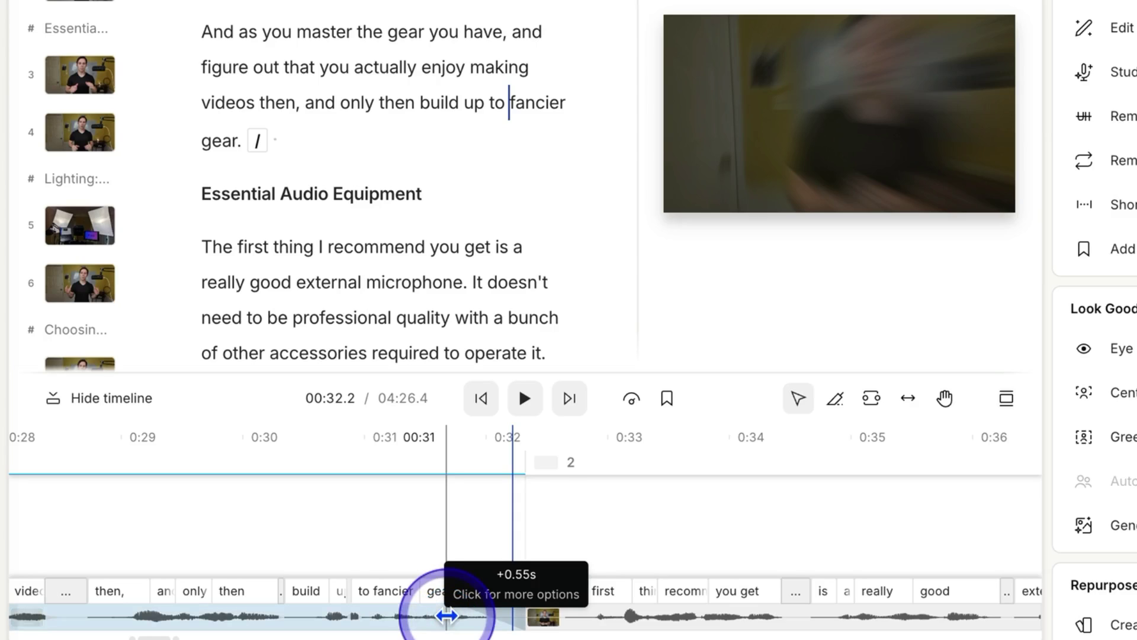
# Step: Remove the audio part of the 0.55 s fade, keeping only the visual fade
pyautogui.click(447, 616)
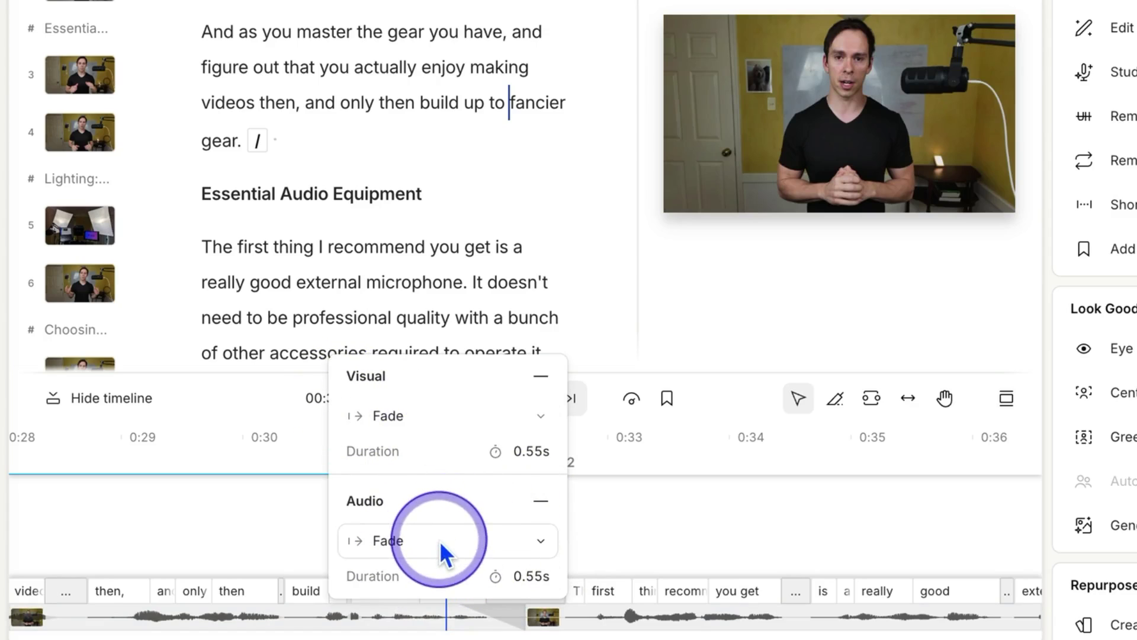
pyautogui.click(538, 503)
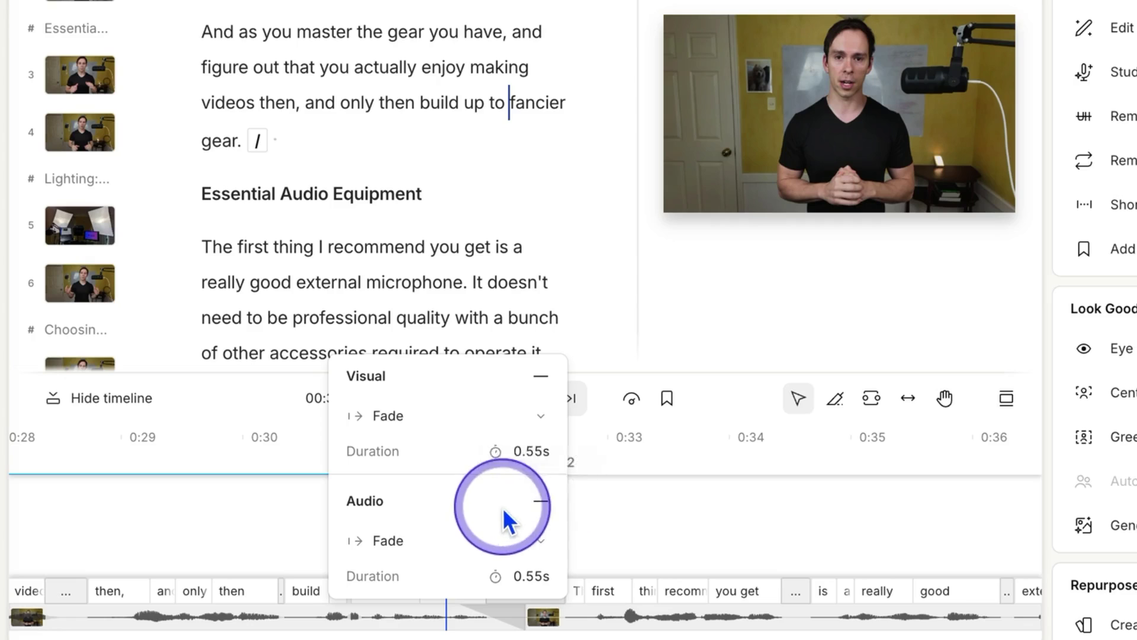
pyautogui.click(541, 502)
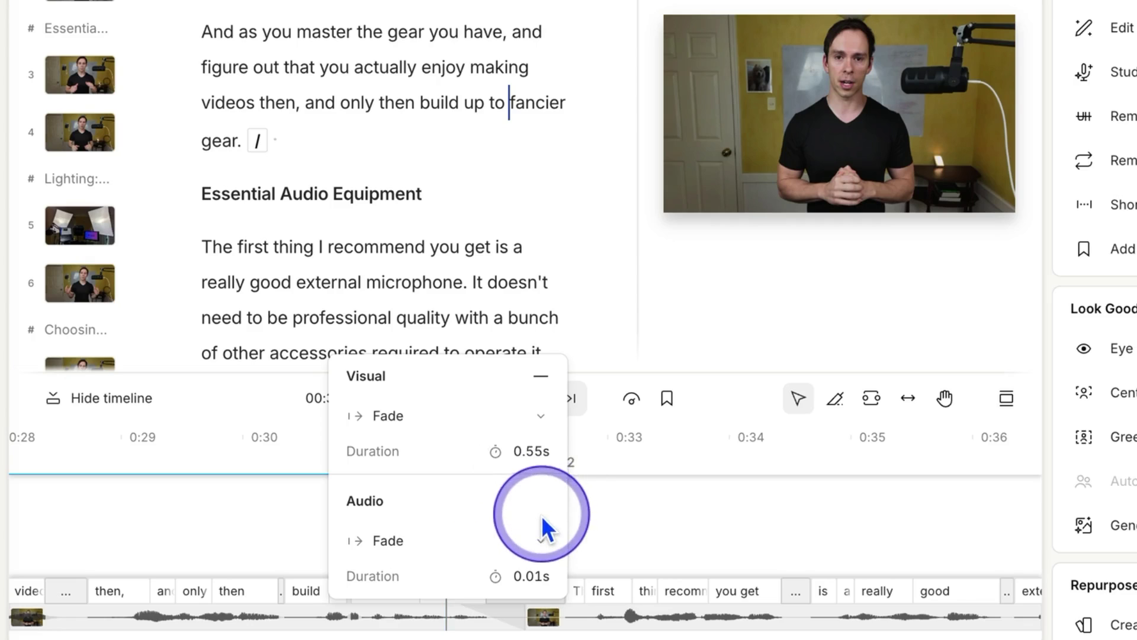
pyautogui.click(653, 518)
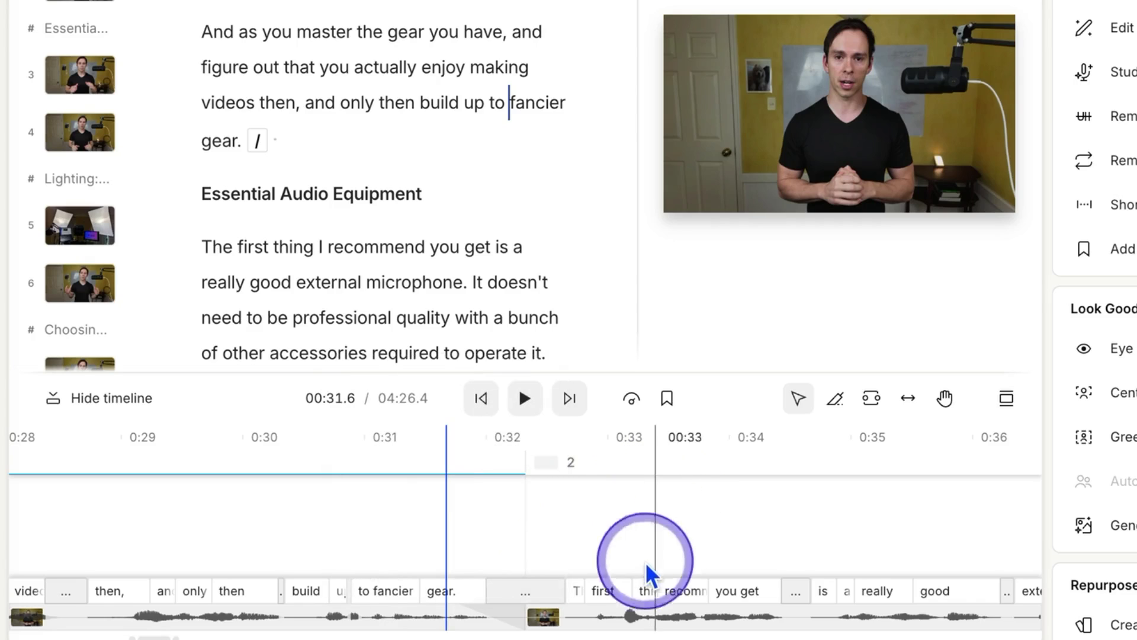
# Step: Play back the scene 2 fade from just before it
pyautogui.click(420, 530)
pyautogui.click(525, 398)
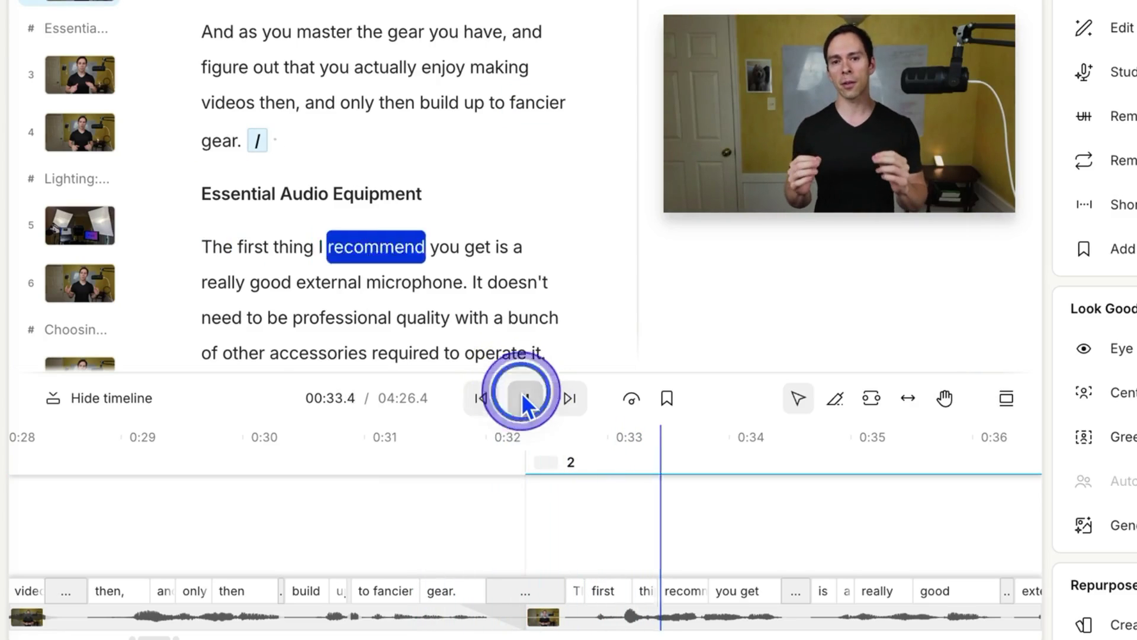
pyautogui.click(521, 393)
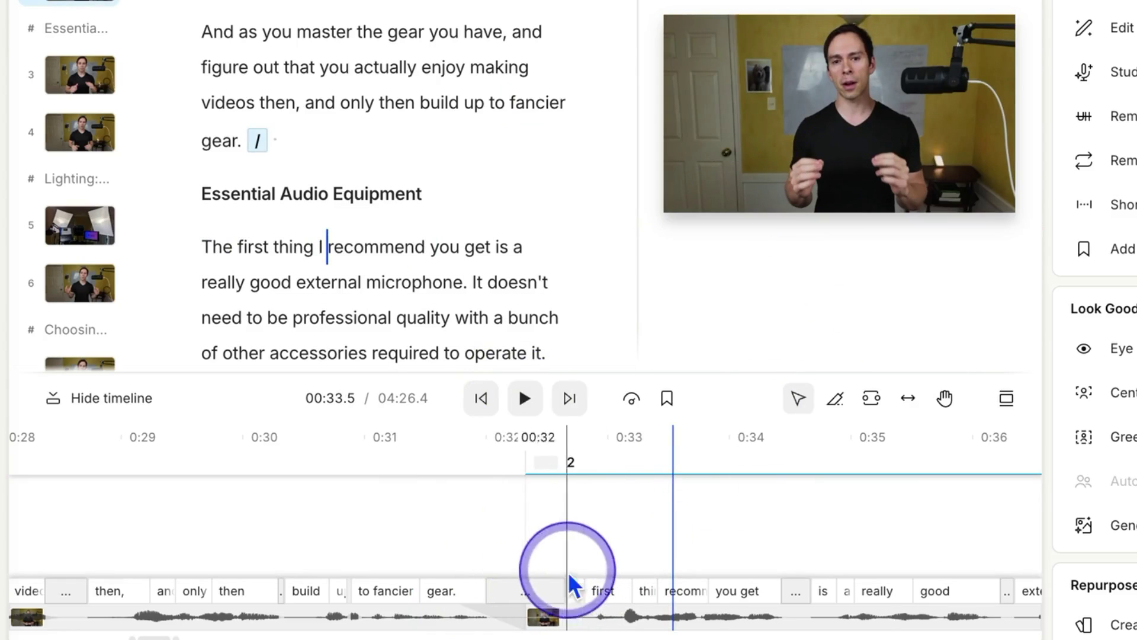
pyautogui.click(490, 555)
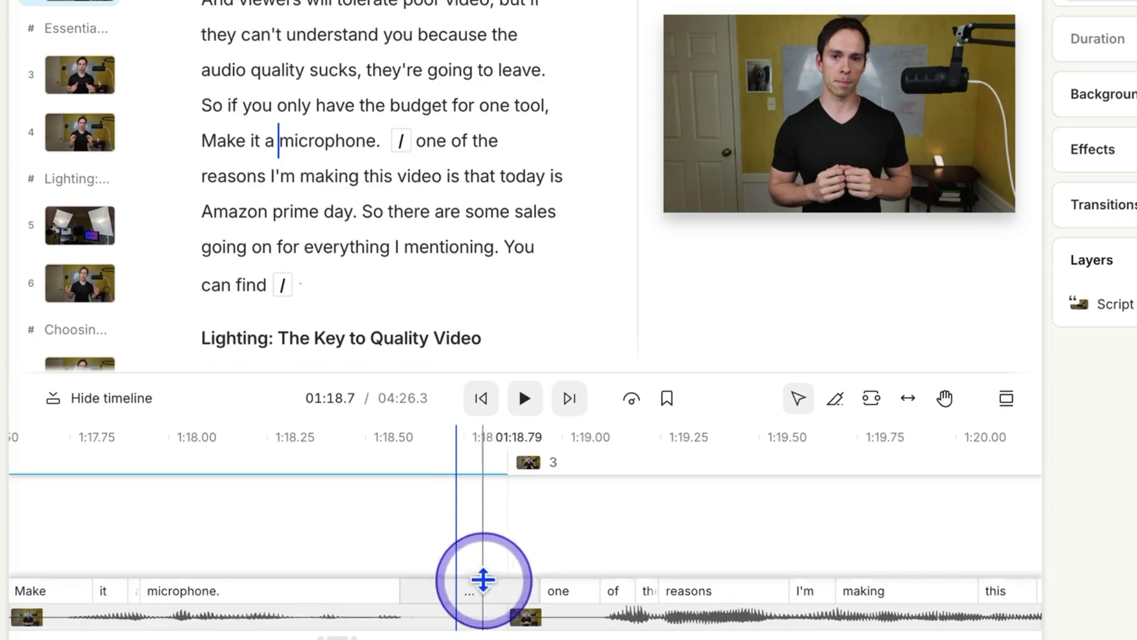
# Step: Overlap the scene 3 clip with the previous clip for a roughly 0.48 s crossfade
pyautogui.click(483, 613)
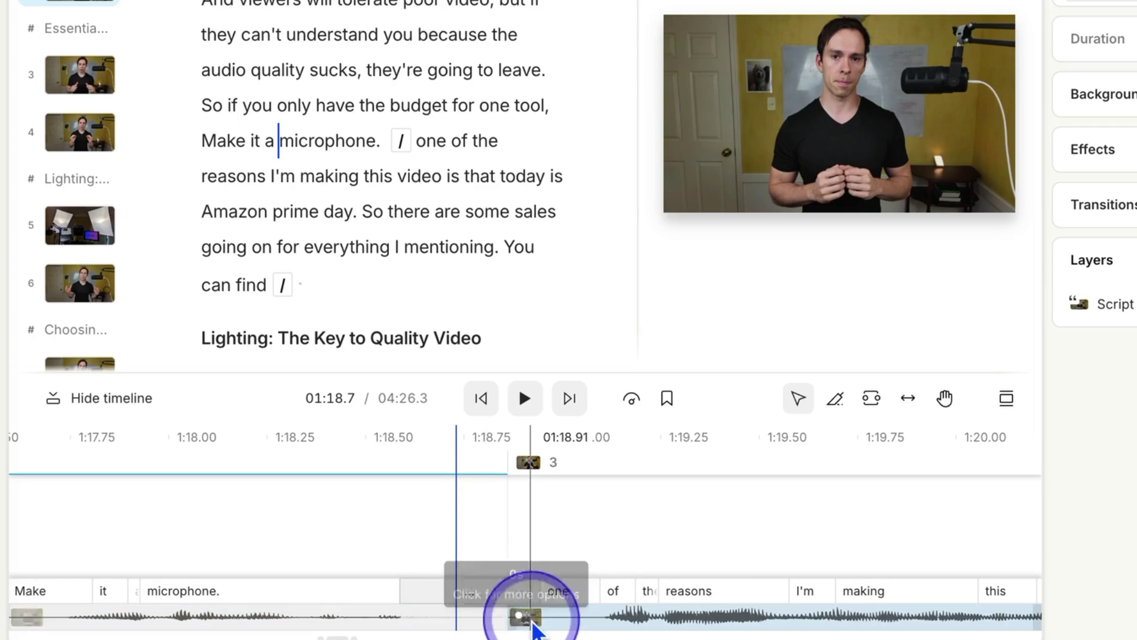
pyautogui.click(516, 620)
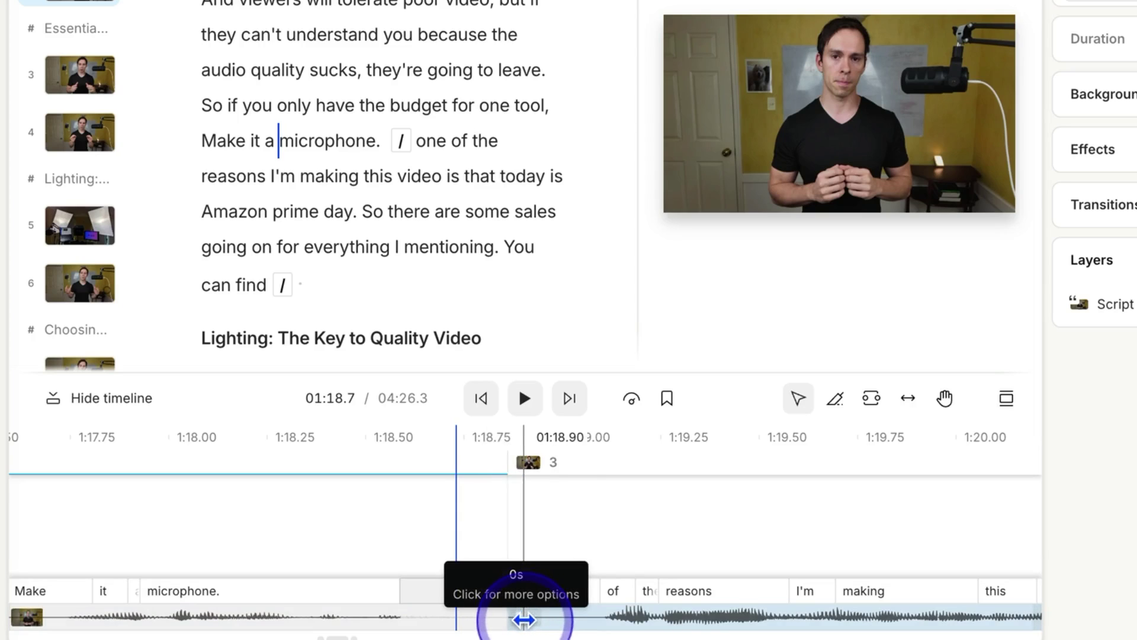
pyautogui.click(520, 616)
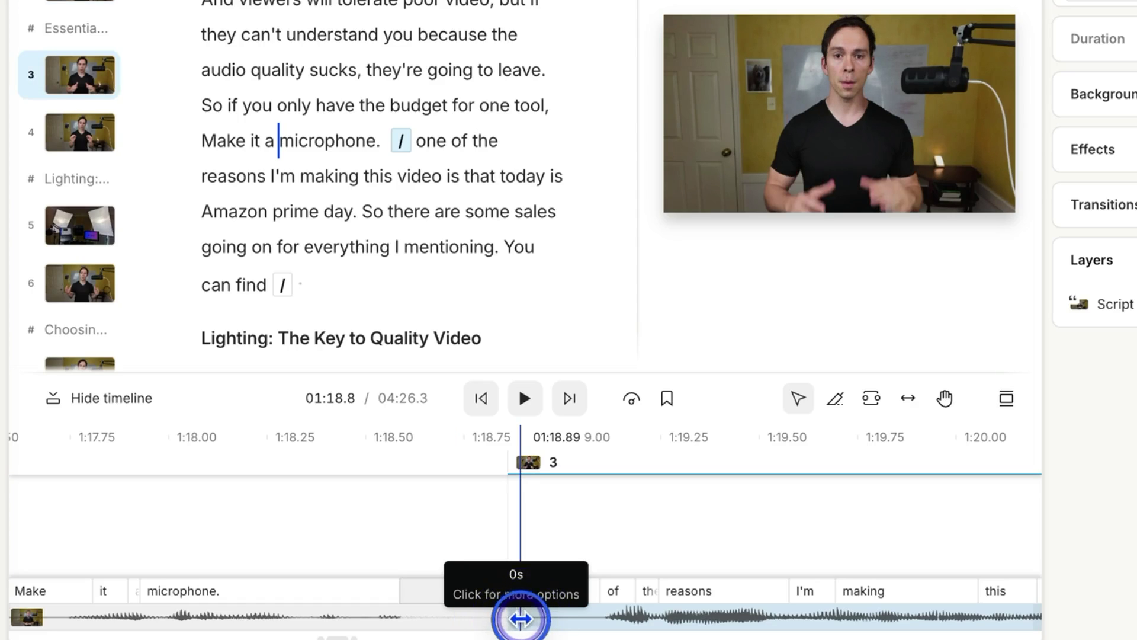
pyautogui.moveTo(520, 617); pyautogui.dragTo(426, 616)
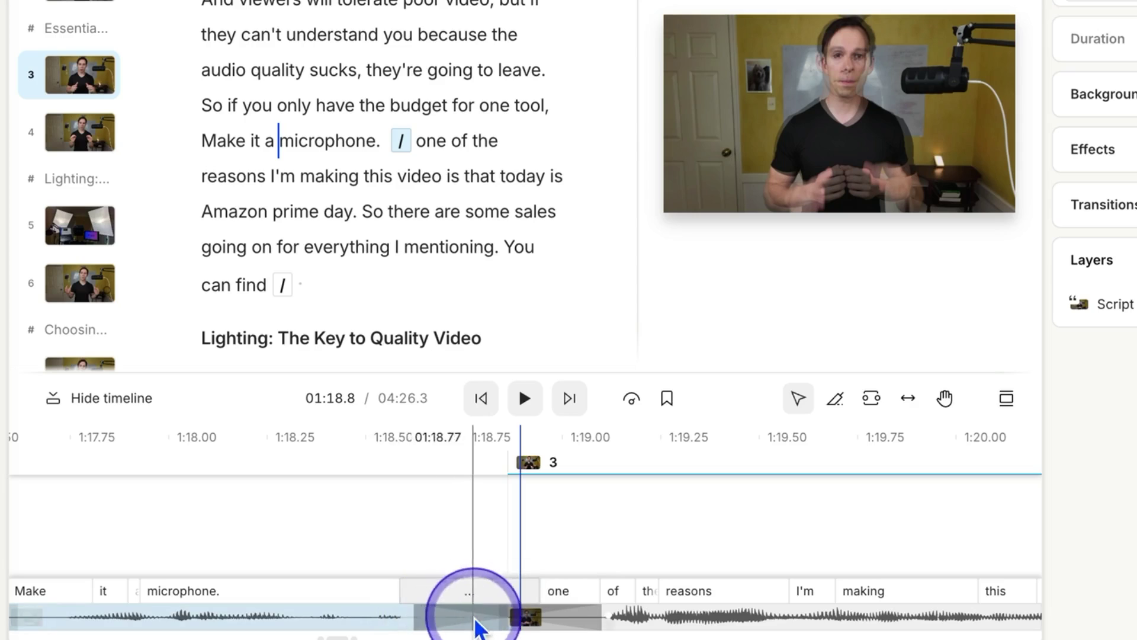
# Step: Preview the crossfade into scene 3 from just before the cut near 1:18.7
pyautogui.click(366, 527)
pyautogui.click(524, 399)
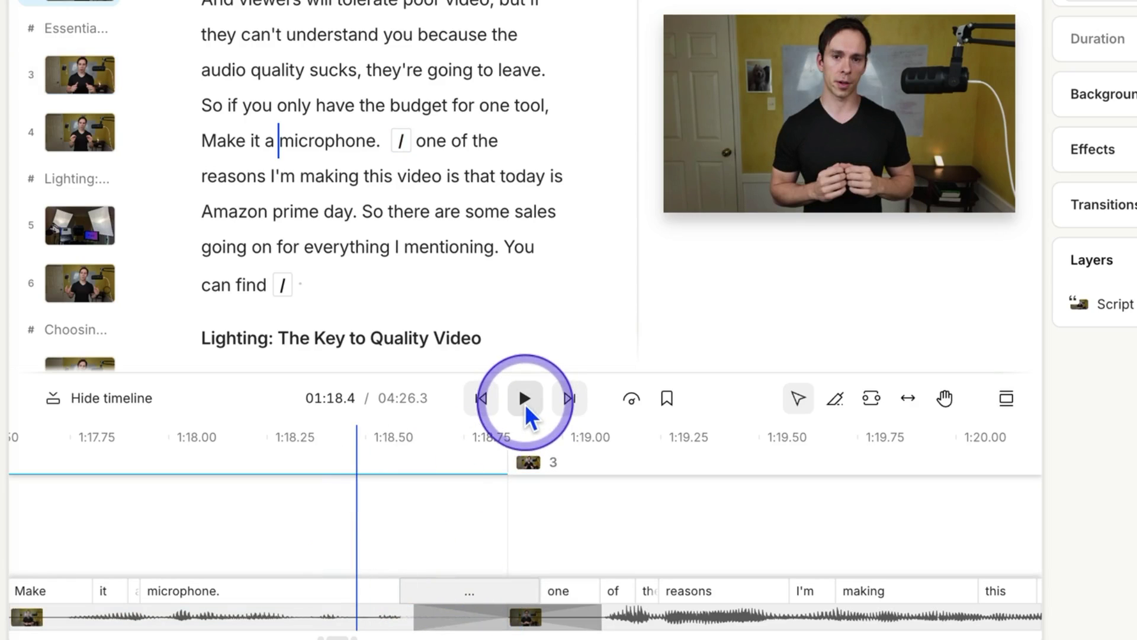
pyautogui.click(525, 400)
pyautogui.click(524, 403)
pyautogui.click(516, 482)
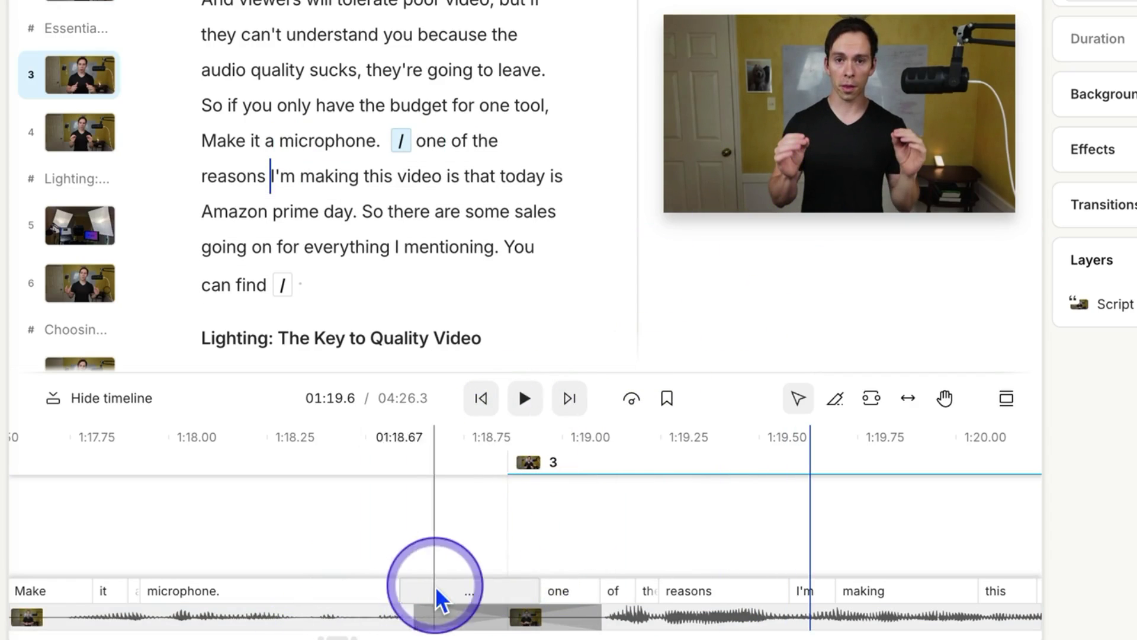
pyautogui.moveTo(437, 589); pyautogui.dragTo(929, 158)
pyautogui.click(460, 525)
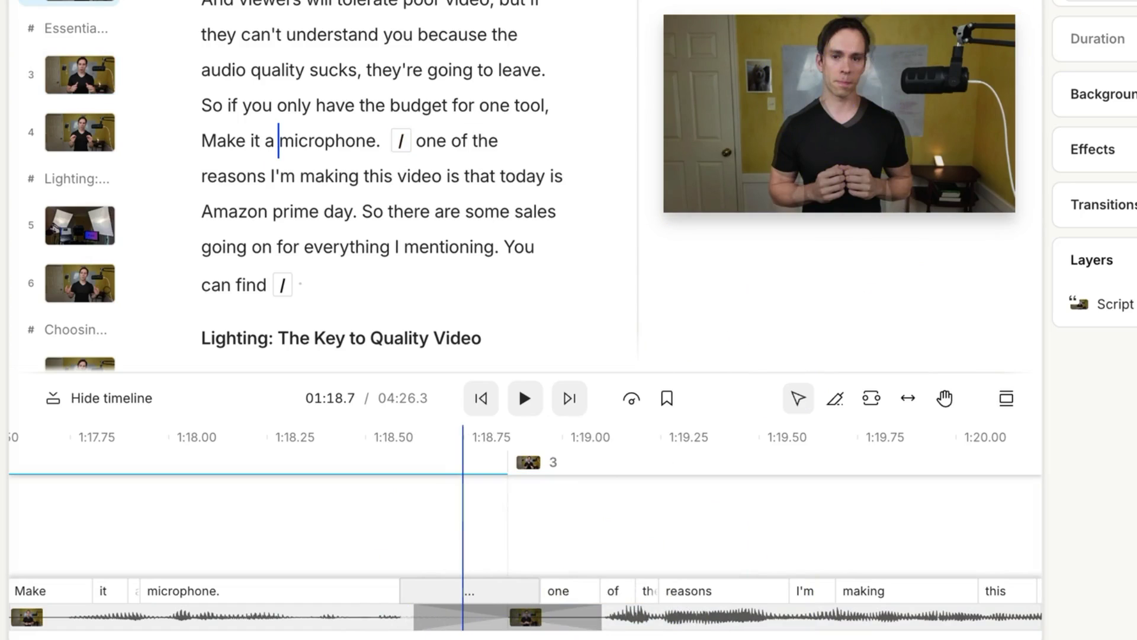
# Step: Switch the preview to Canvas only and replay the crossfade into scene 3
pyautogui.click(971, 32)
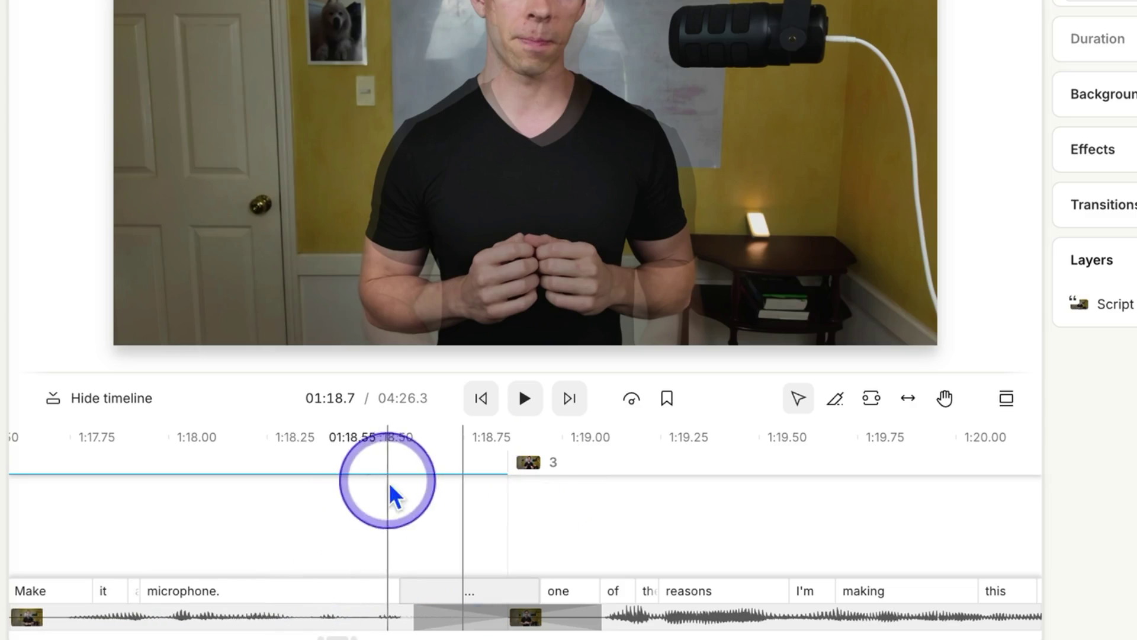
pyautogui.click(332, 488)
pyautogui.click(520, 403)
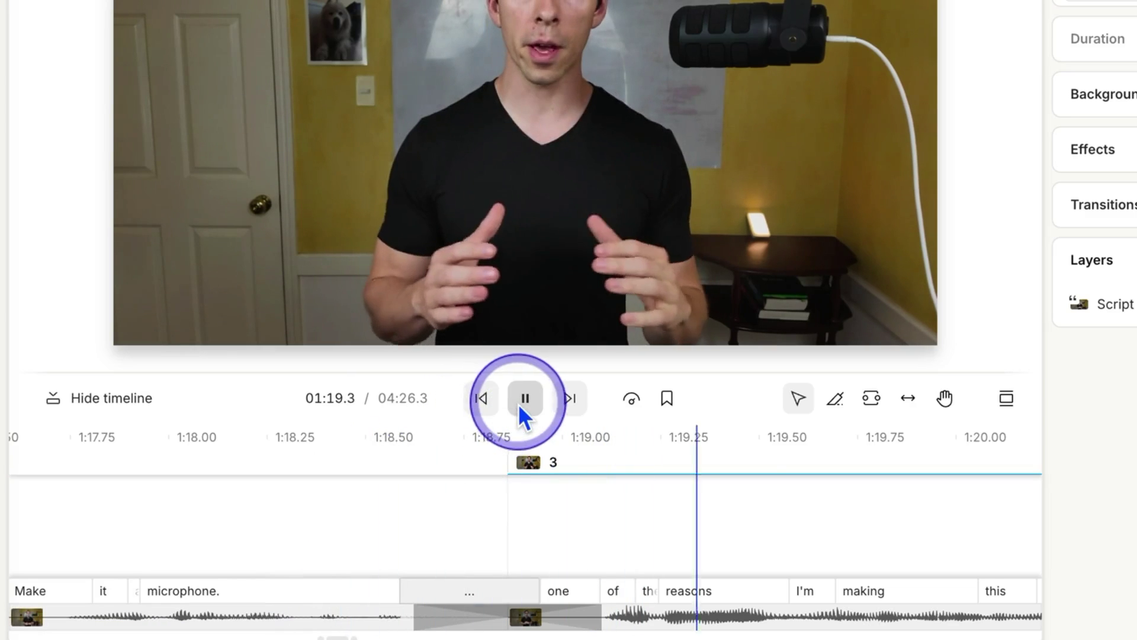
pyautogui.click(517, 404)
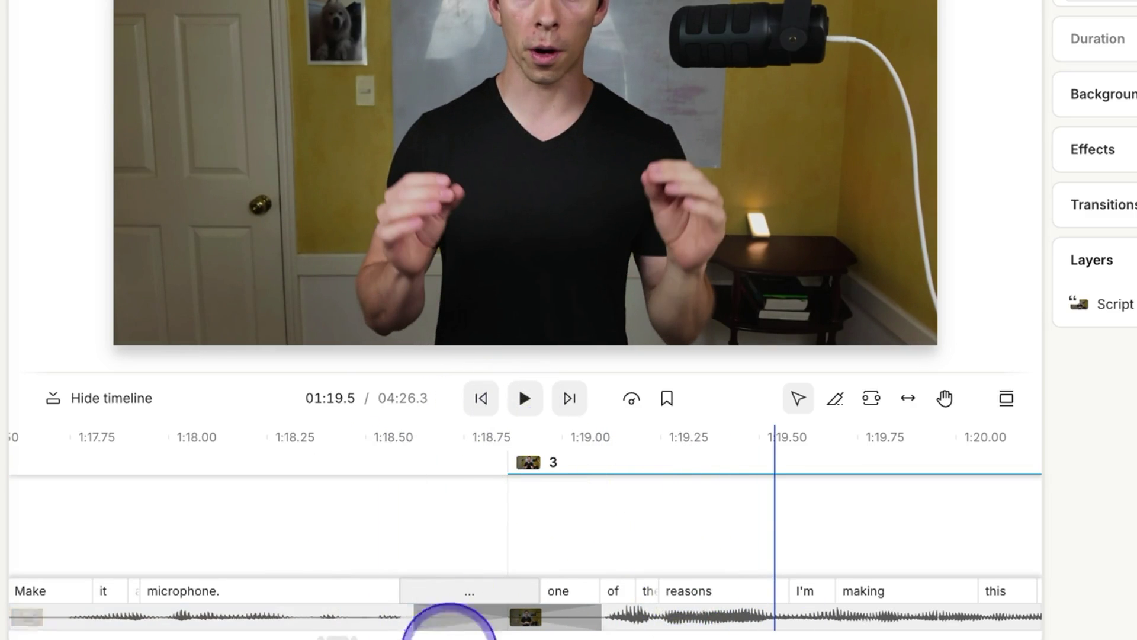